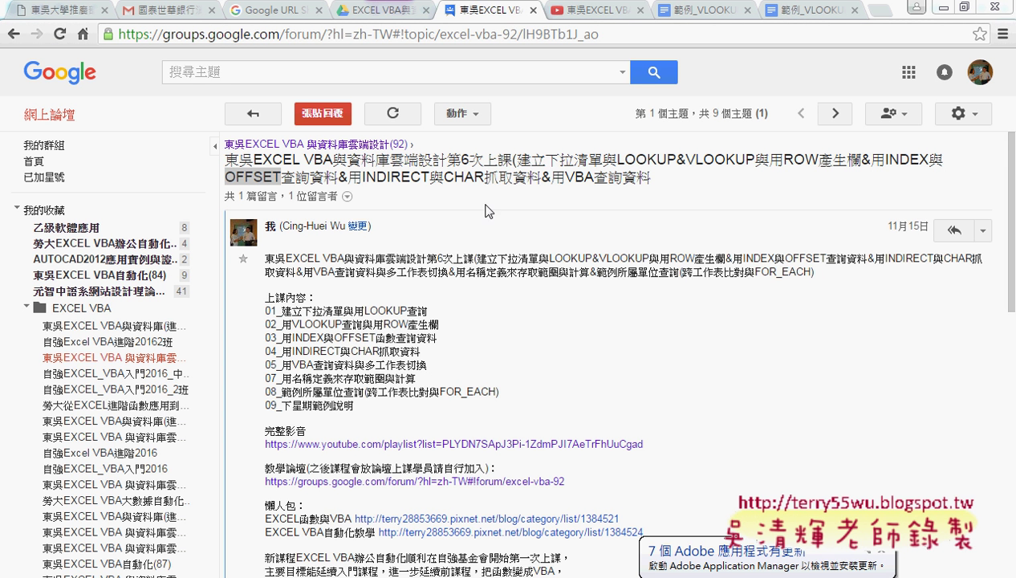
Return to the forum's topic list, then switch to the EXCEL VBA與資料庫雲端設計(初階)(92) Drive folder
click(12, 38)
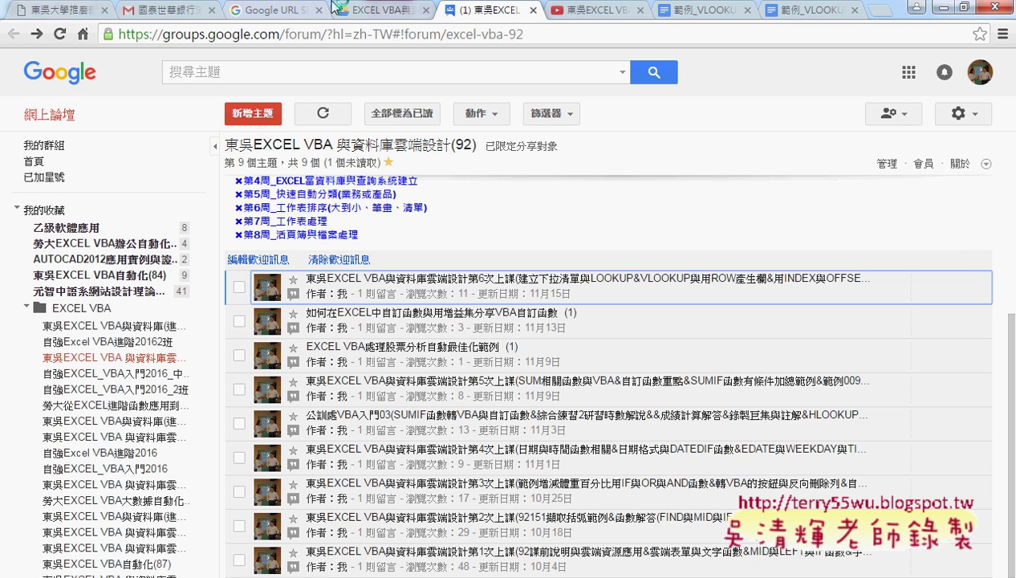
click(385, 10)
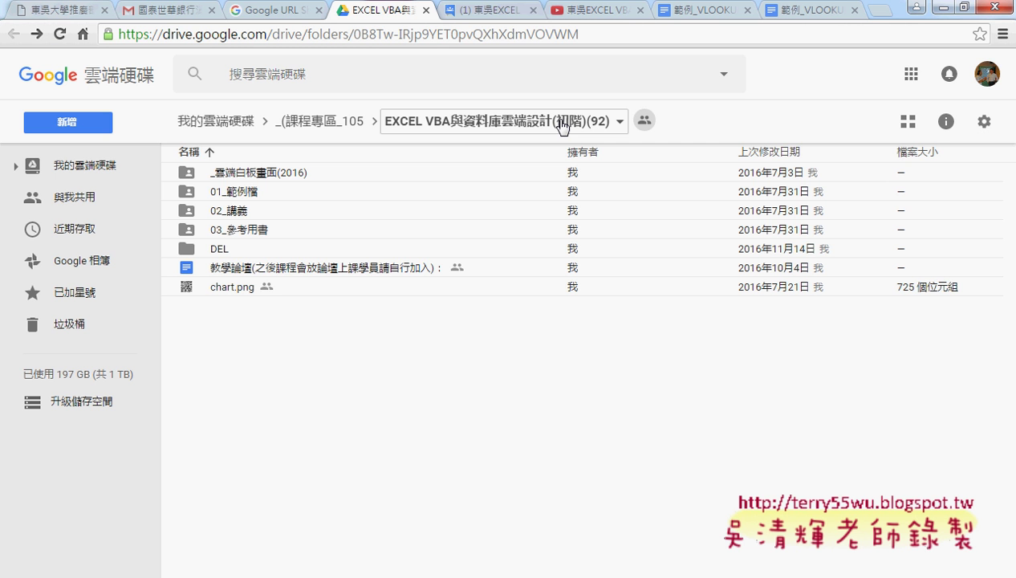
Go into the _雲端白板畫面(2016) folder and then its 05_檢視與參照函數 subfolder
double_click(256, 174)
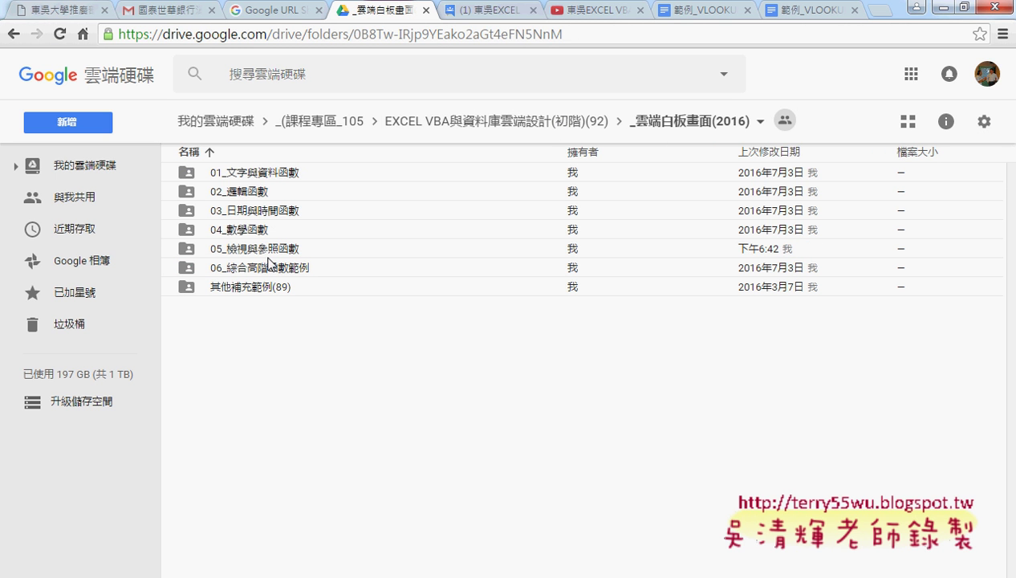
click(269, 250)
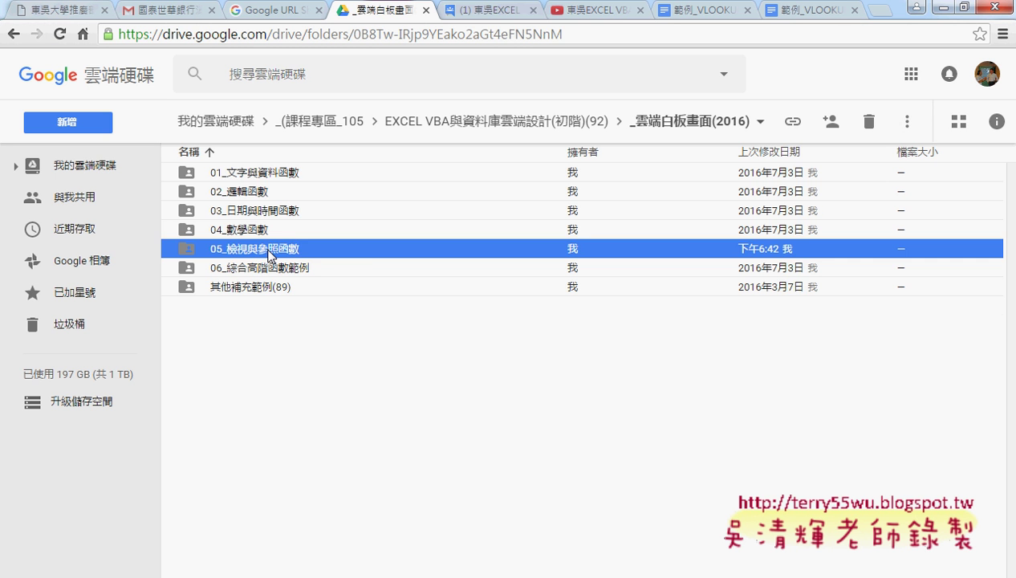
double_click(269, 253)
click(269, 251)
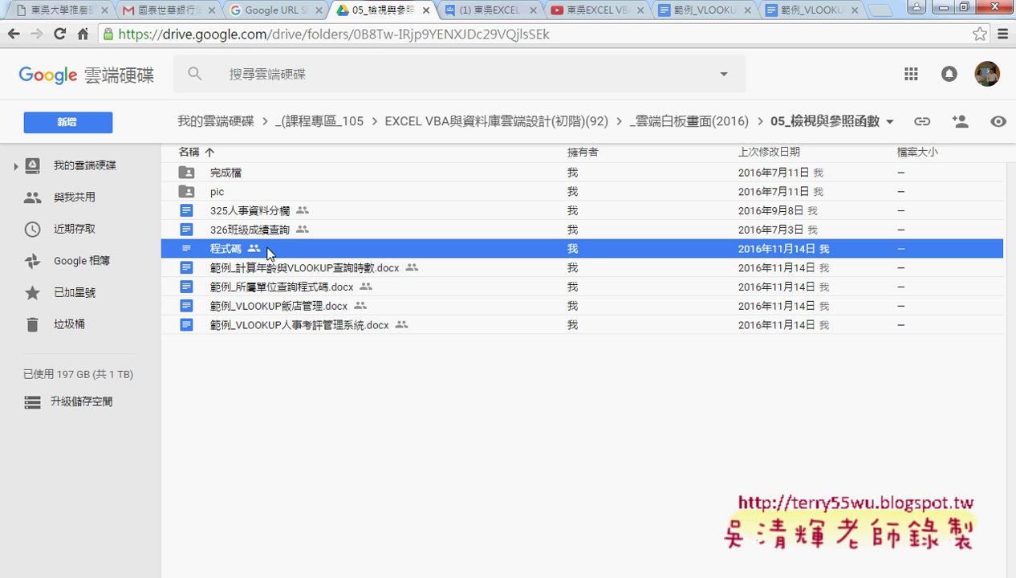
Open 範例_VLOOKUP人事考評管理系統.docx in a new tab, then return to the course's top folder
click(303, 326)
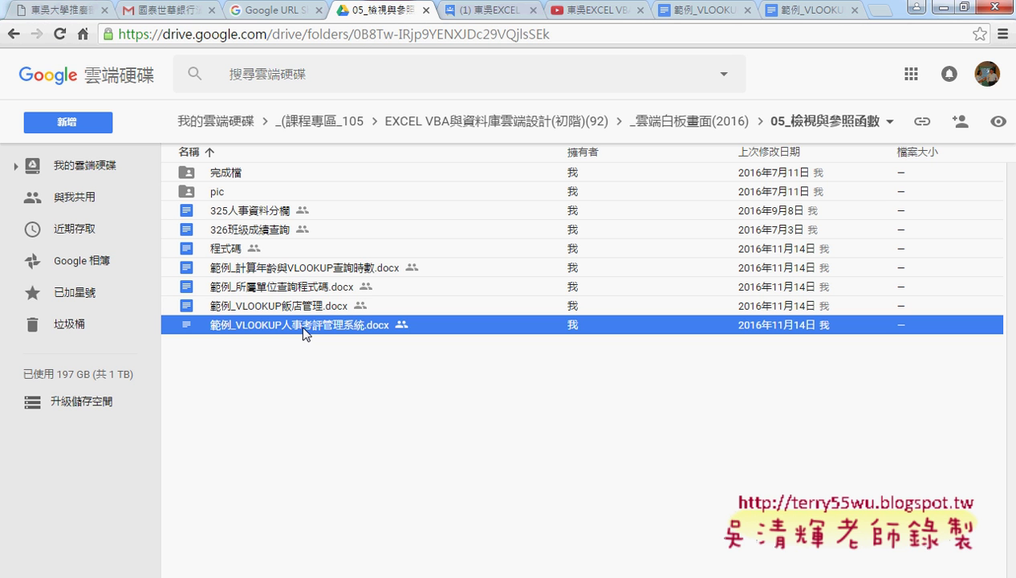
double_click(303, 326)
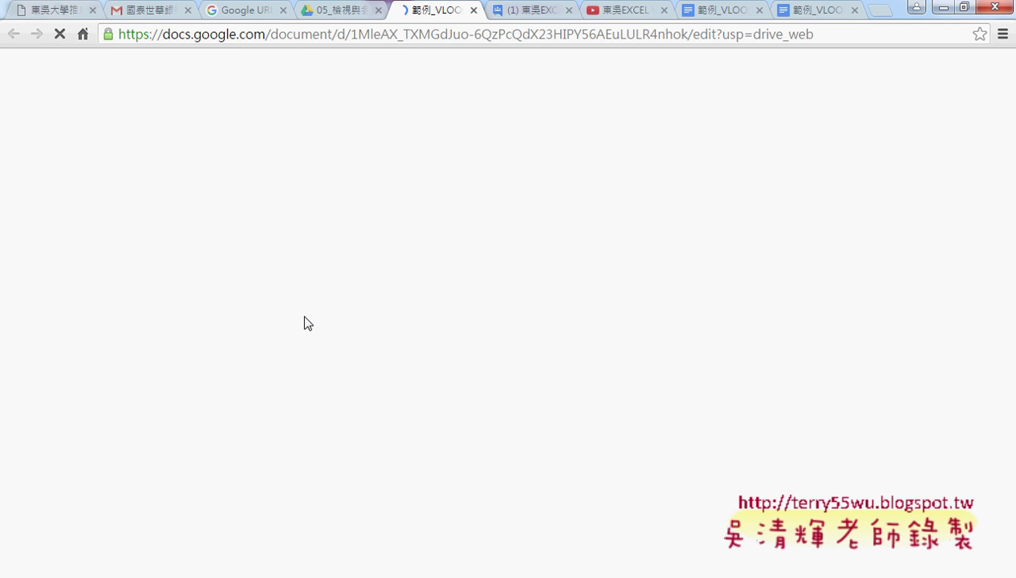
click(322, 12)
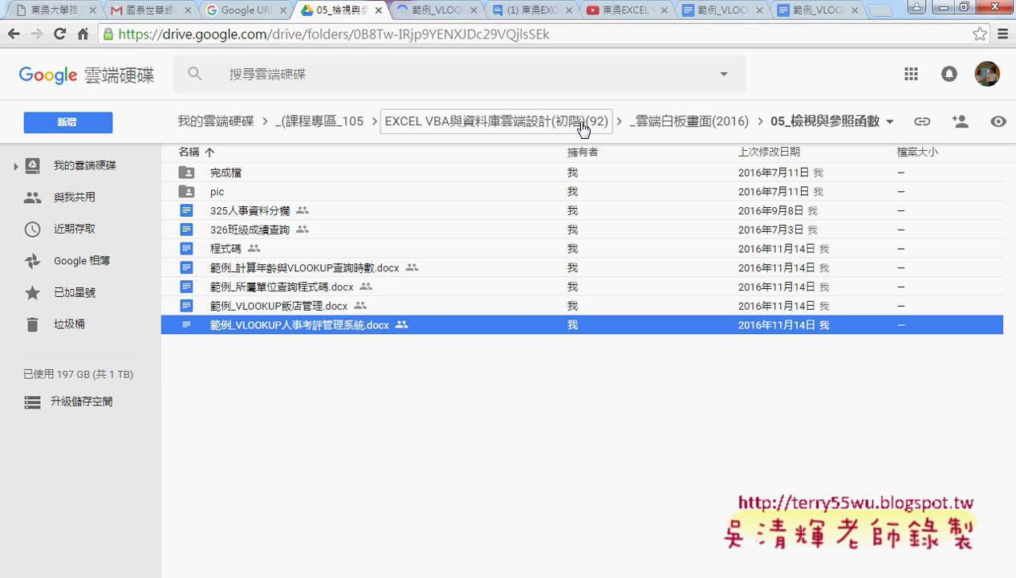
click(584, 129)
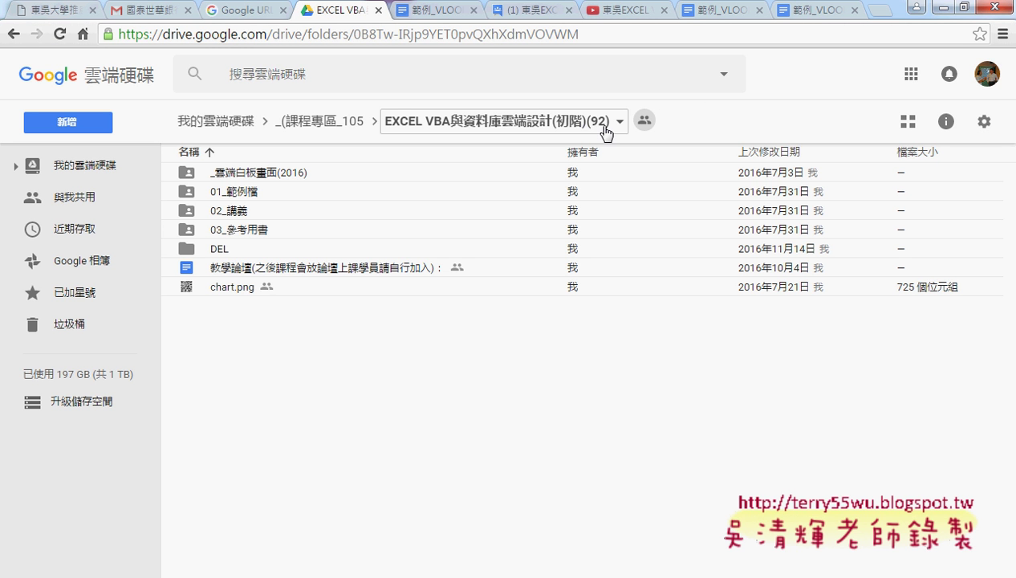
Download the whole EXCEL VBA與資料庫雲端設計(初階)(92) folder from its breadcrumb menu
click(606, 130)
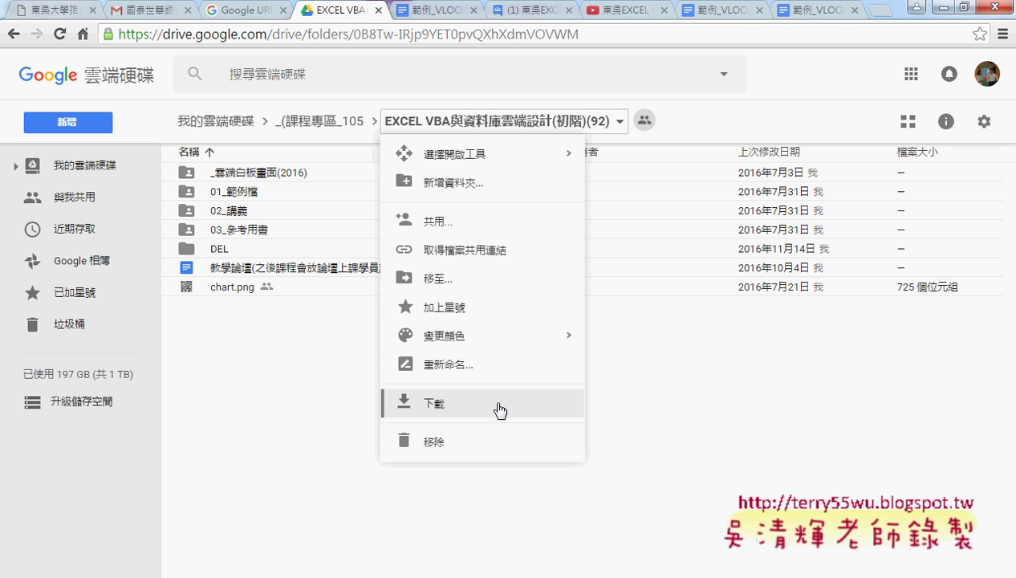
click(500, 411)
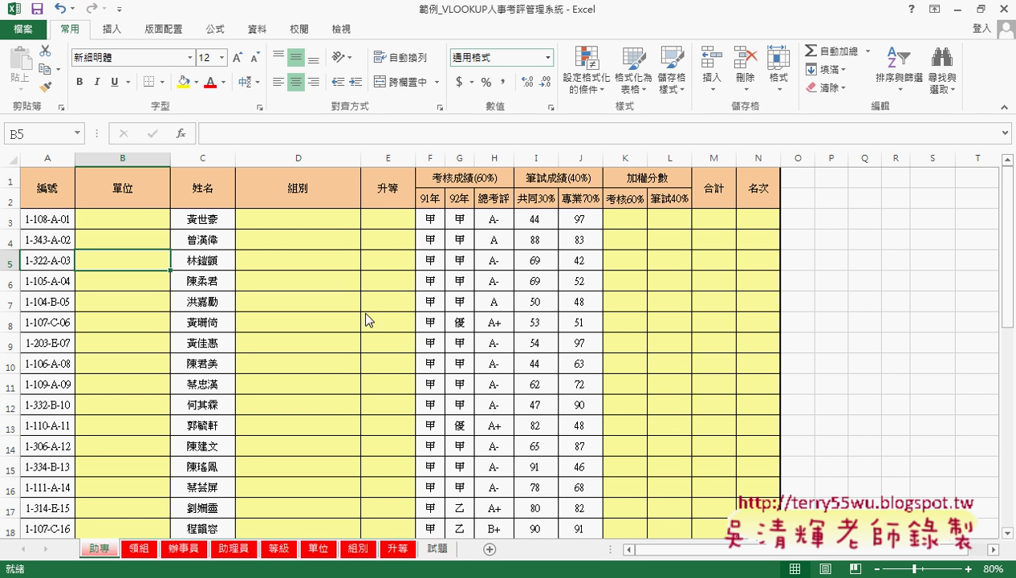
click(142, 555)
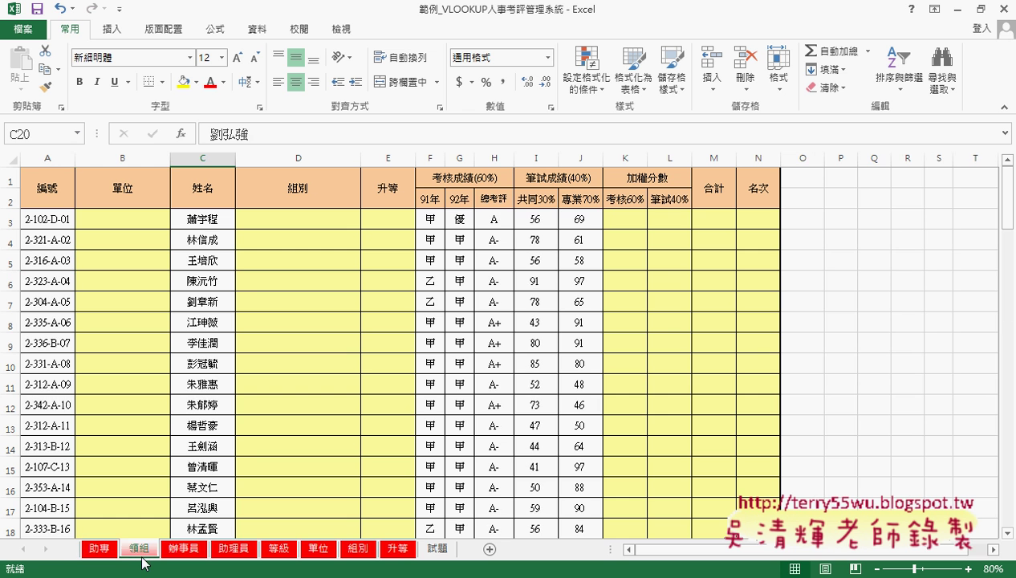
click(197, 551)
click(235, 550)
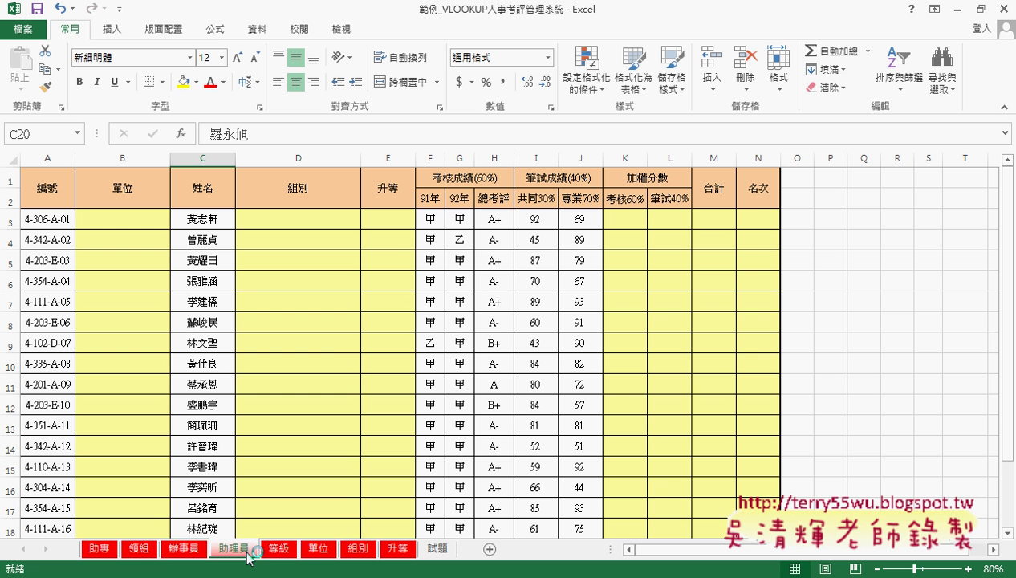
click(109, 553)
click(138, 552)
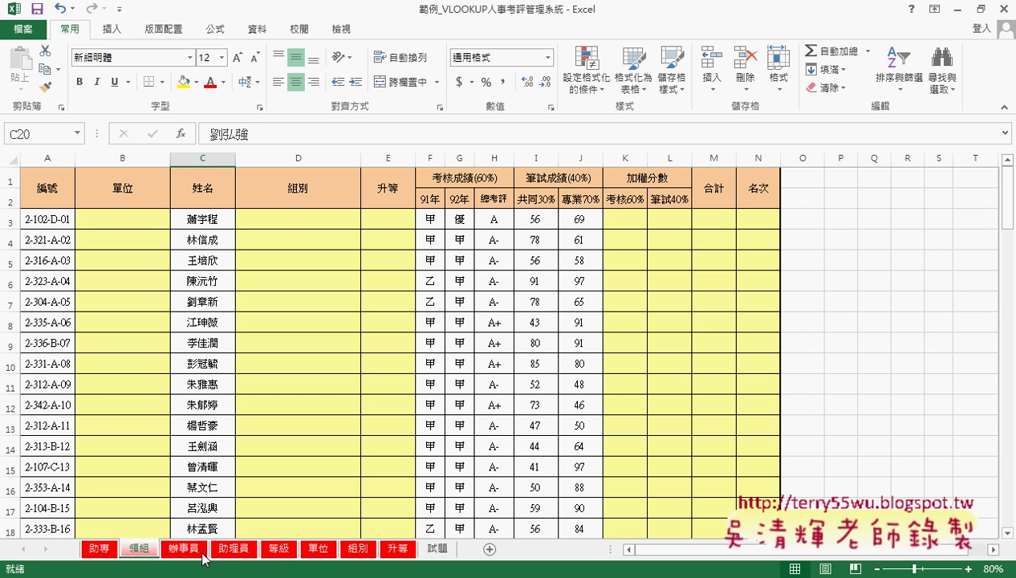
click(238, 553)
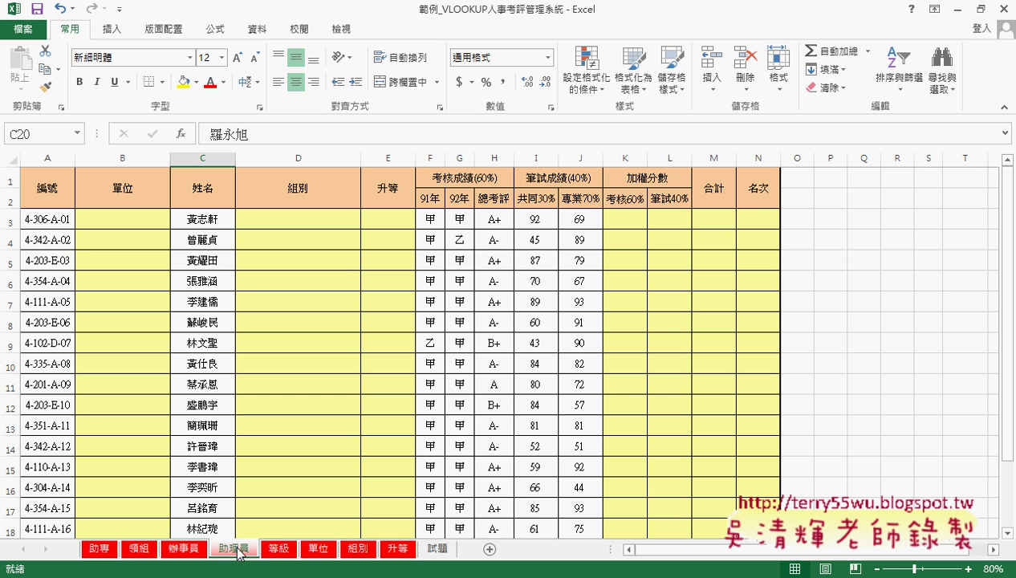
click(108, 551)
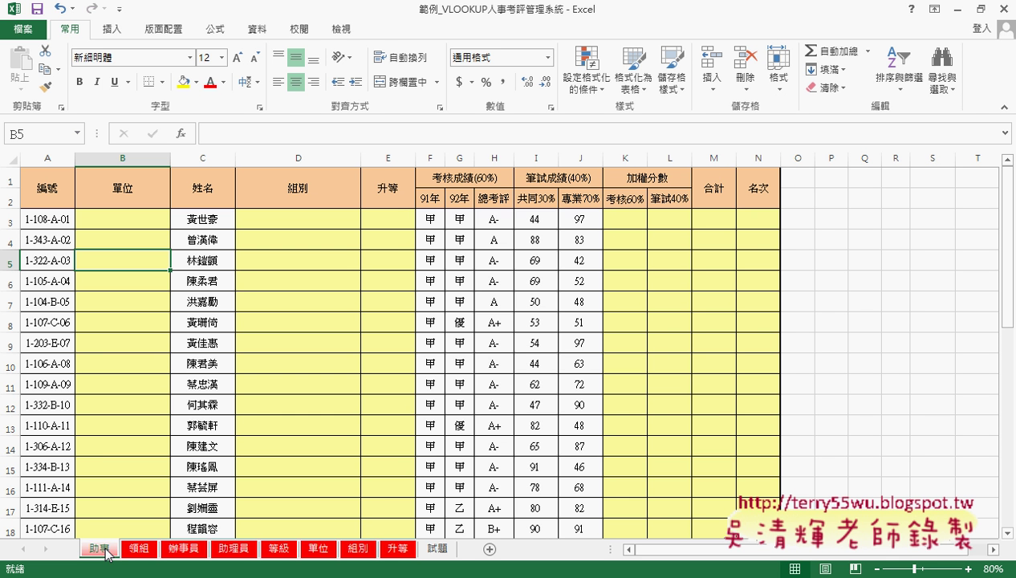
click(133, 218)
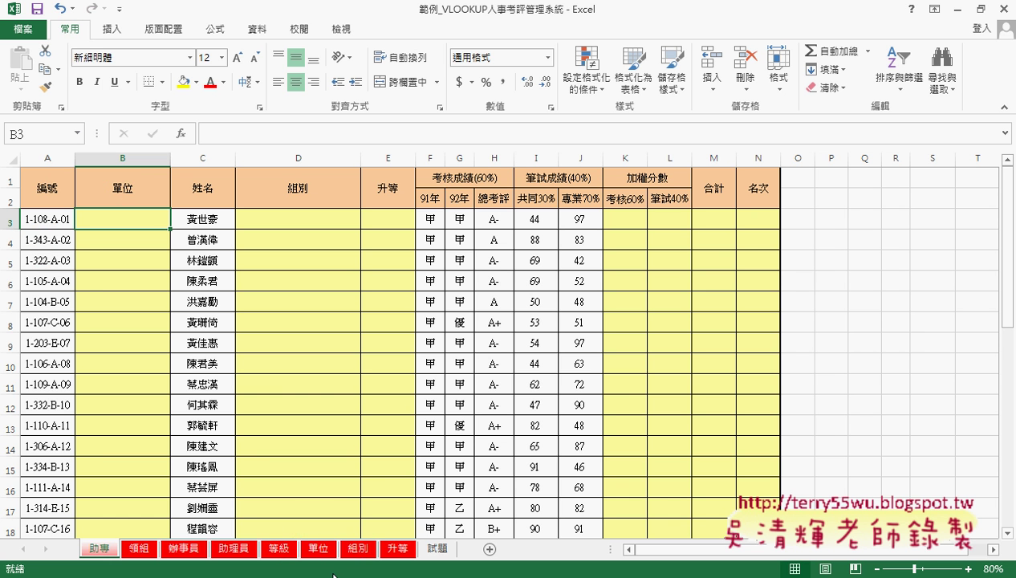
click(314, 550)
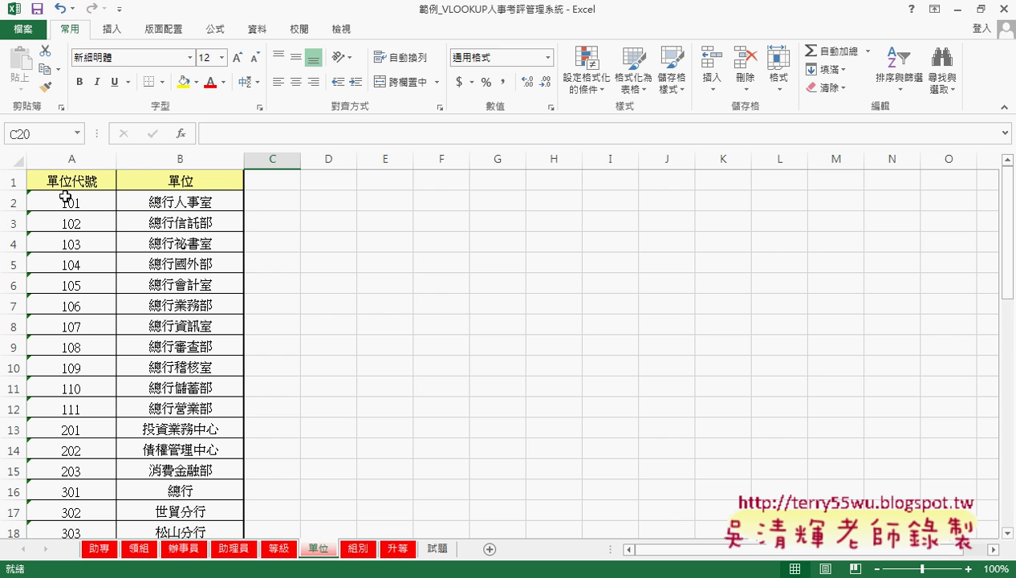
click(90, 205)
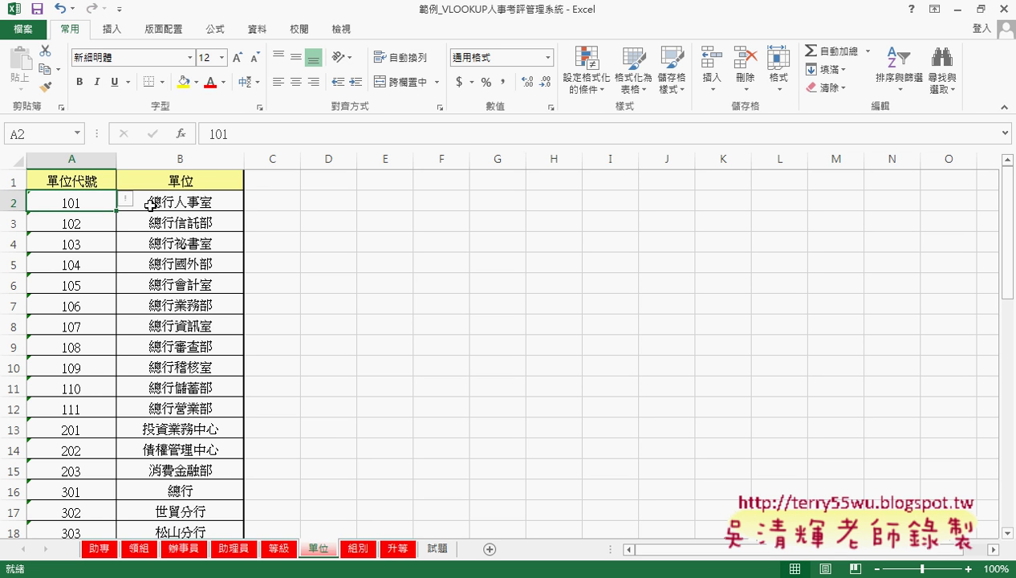
click(207, 205)
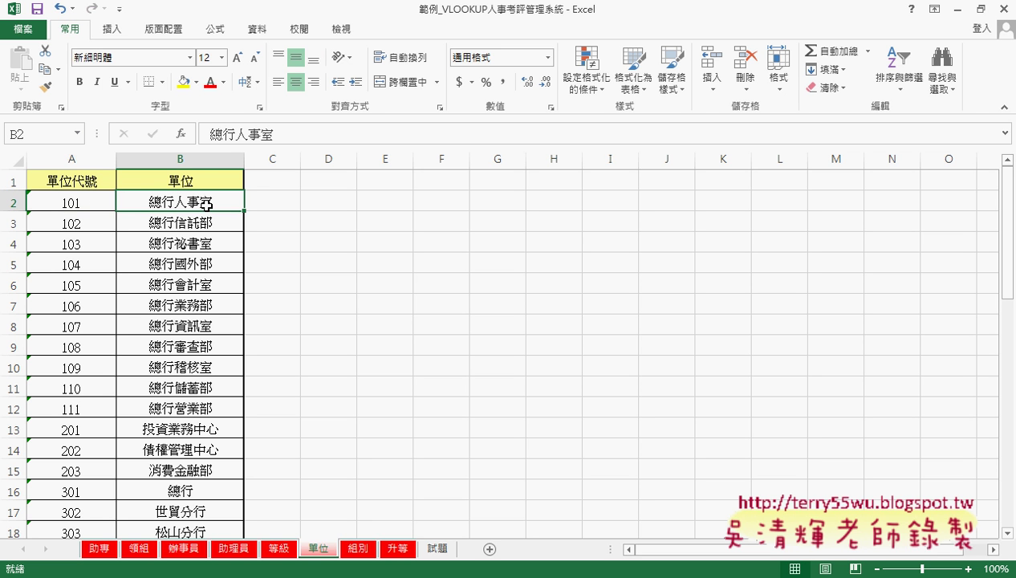
click(111, 549)
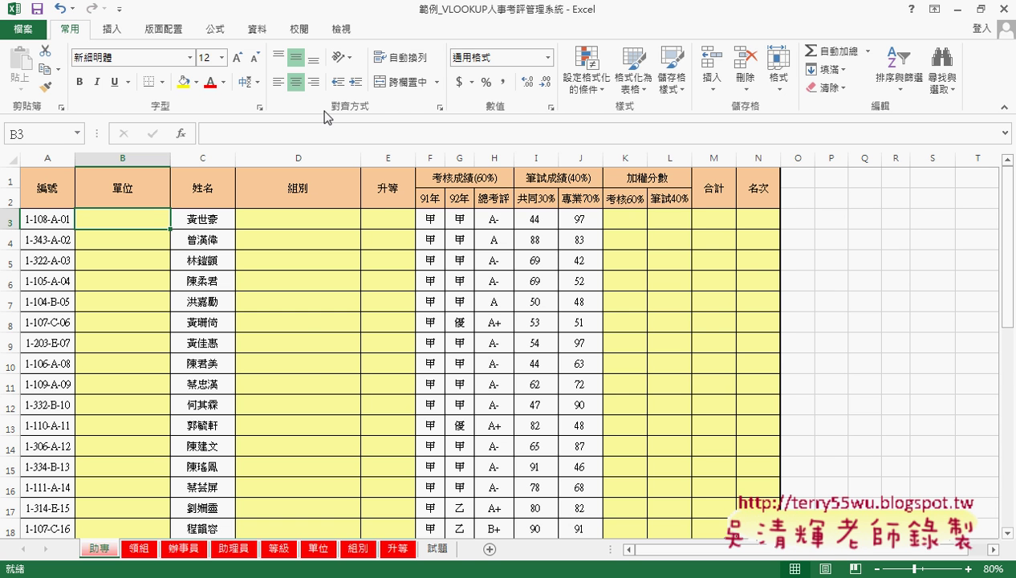
click(215, 29)
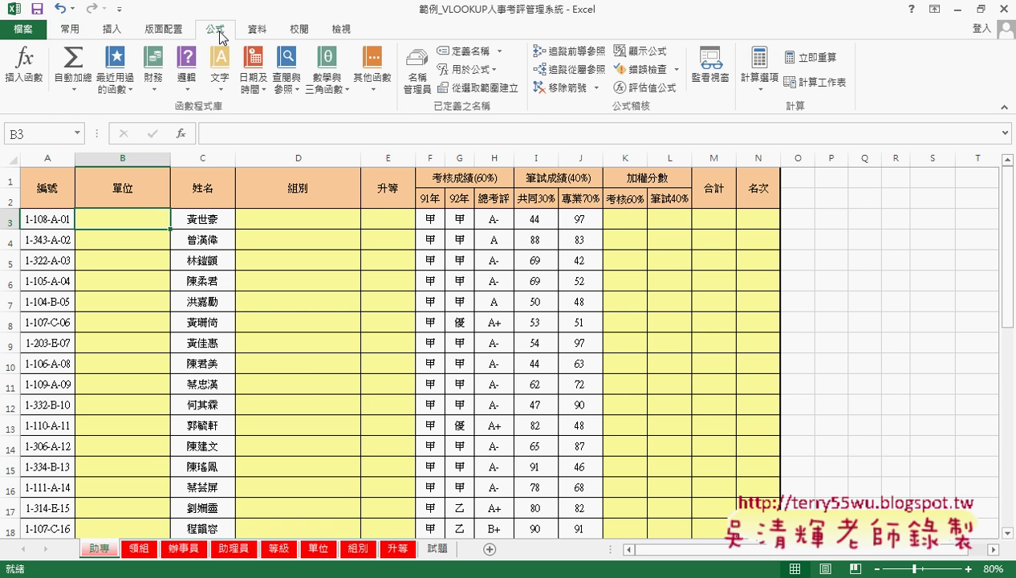
click(431, 89)
click(329, 253)
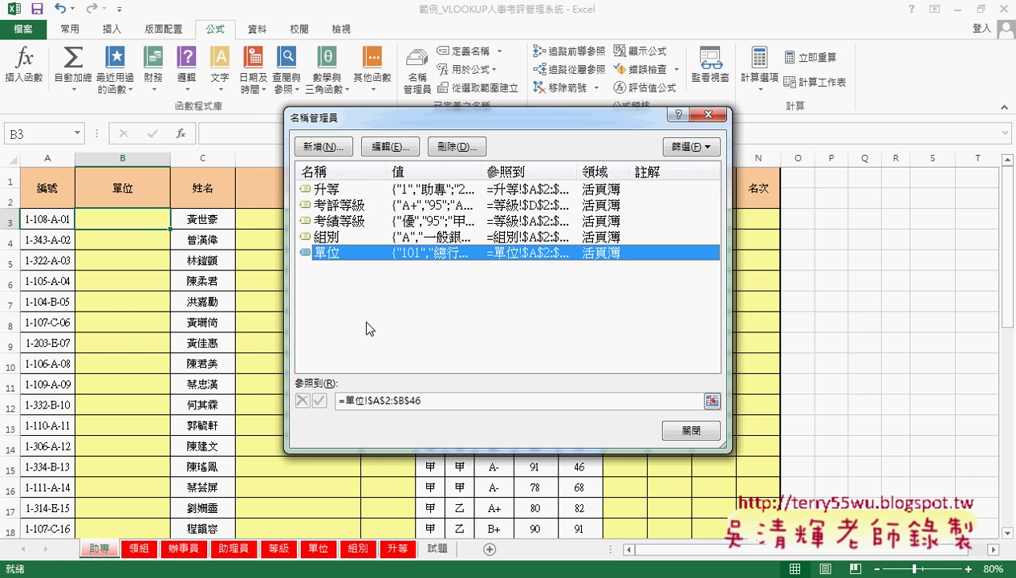
click(396, 401)
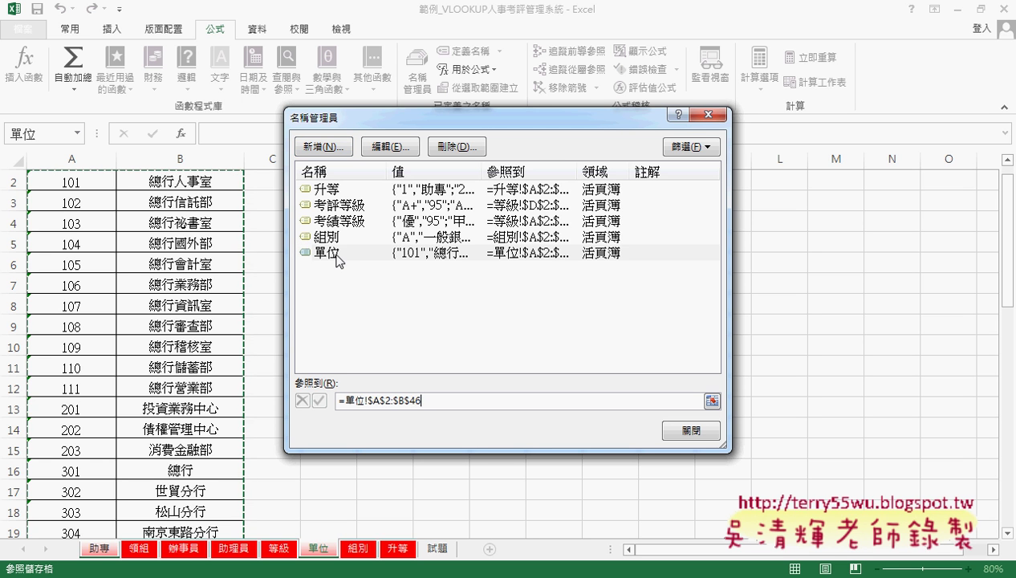
click(339, 194)
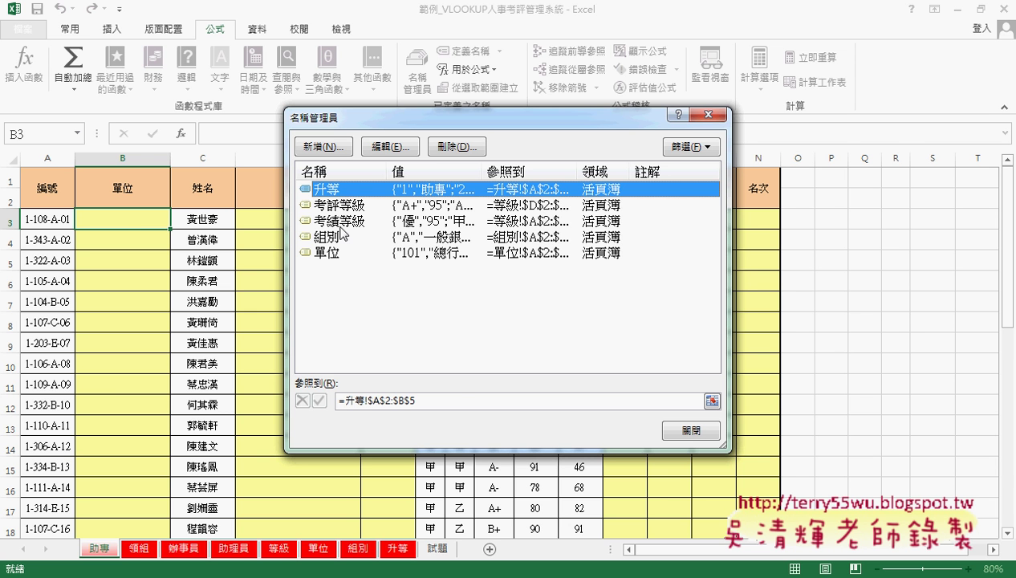
click(706, 115)
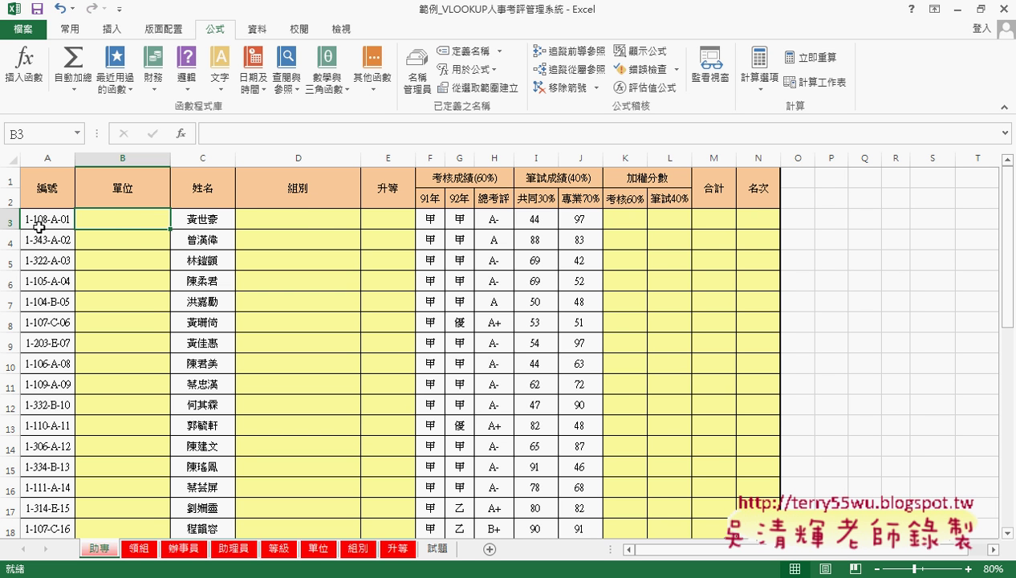
click(318, 221)
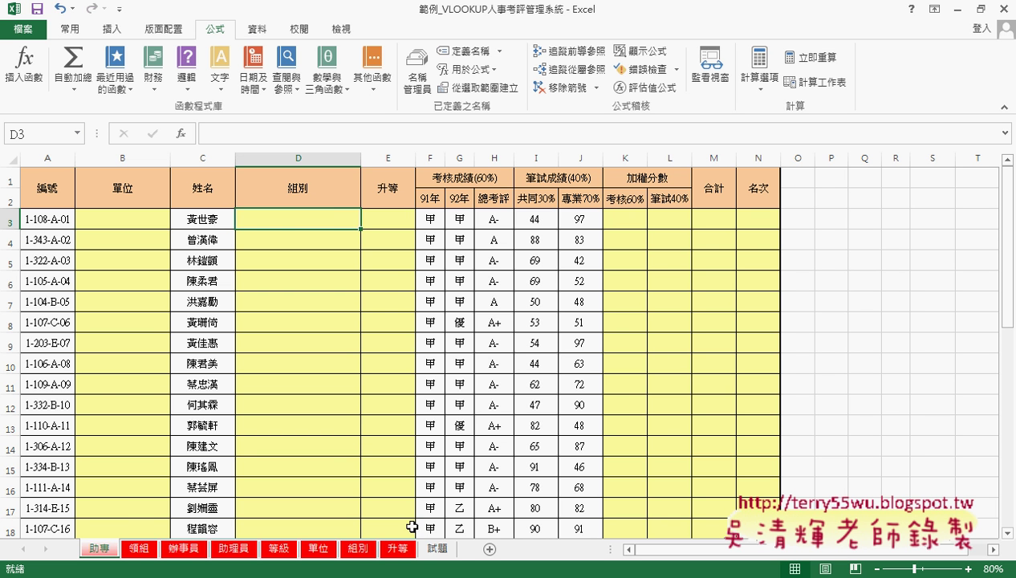
Check the 組別 codes against the 助專 table, select cell E3, then view the 升等 codes 1–4
click(355, 551)
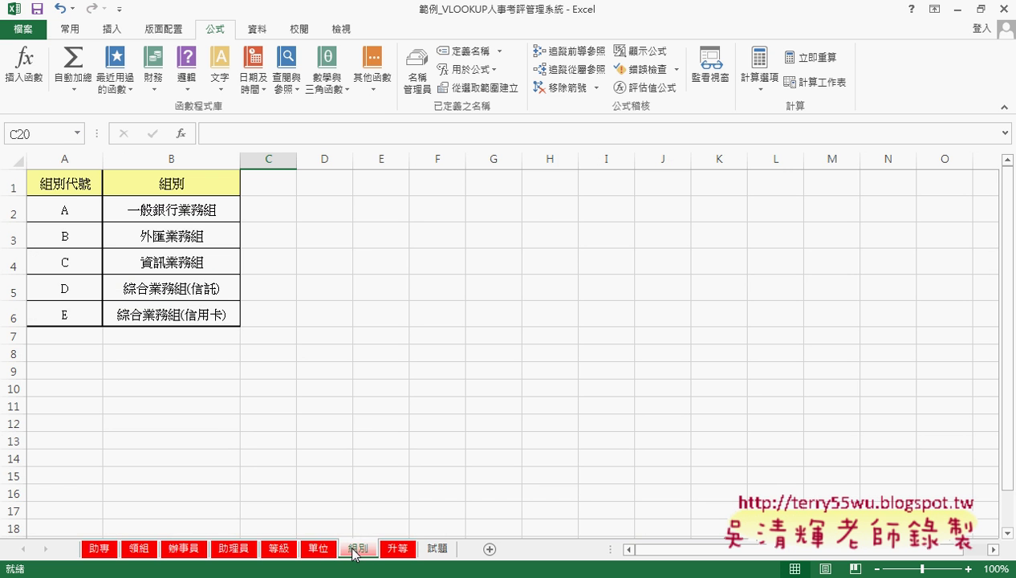
click(102, 550)
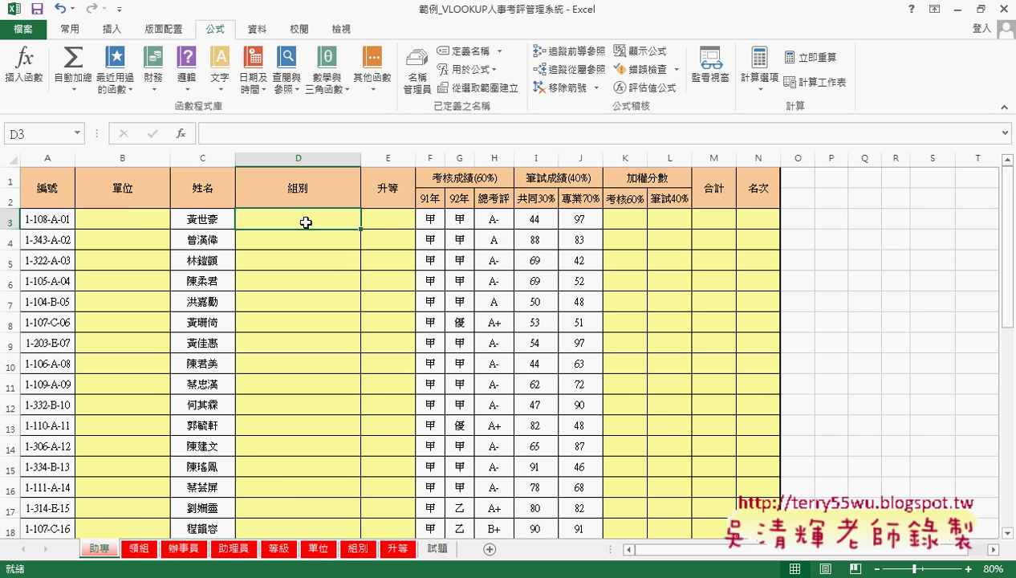
click(391, 222)
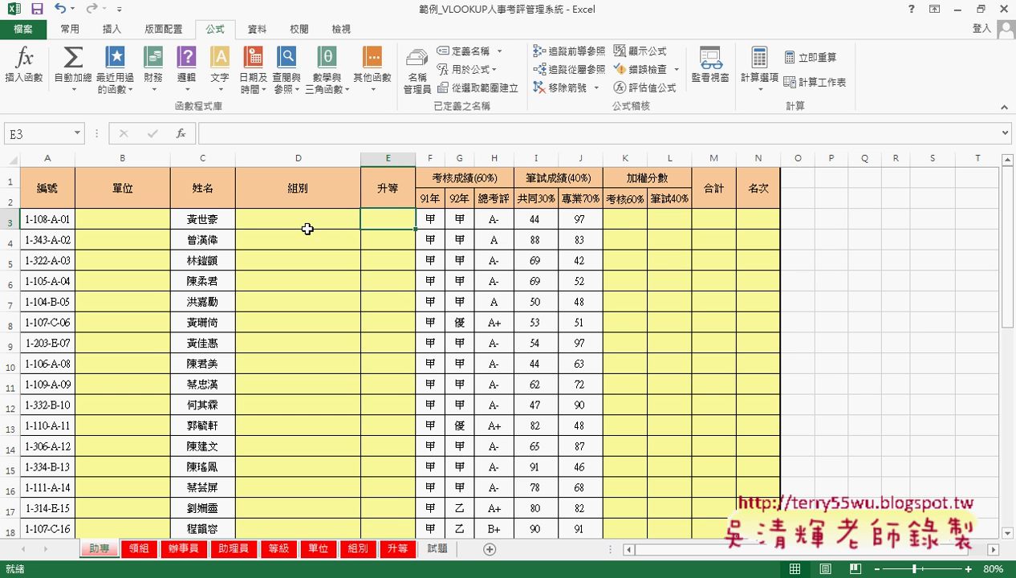
click(399, 550)
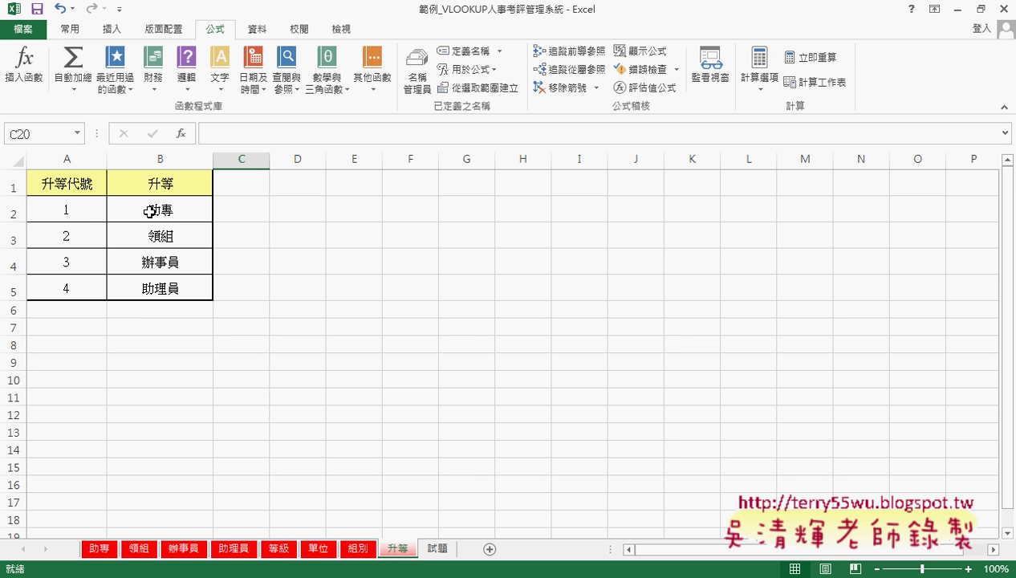
Review 升等 codes 1 and 2 in cells A2 and A3, then return to the 助專 table
click(100, 549)
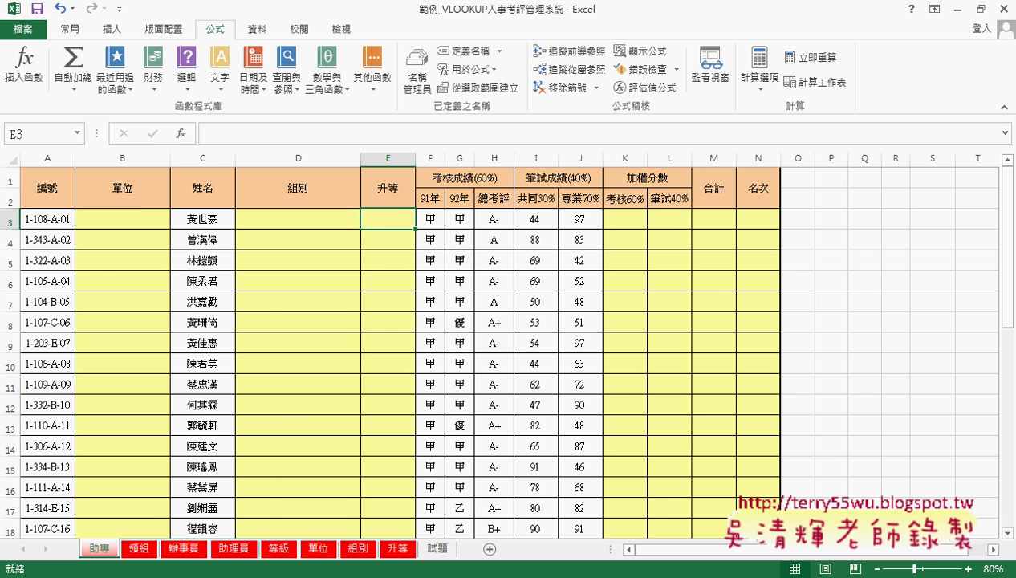
click(398, 550)
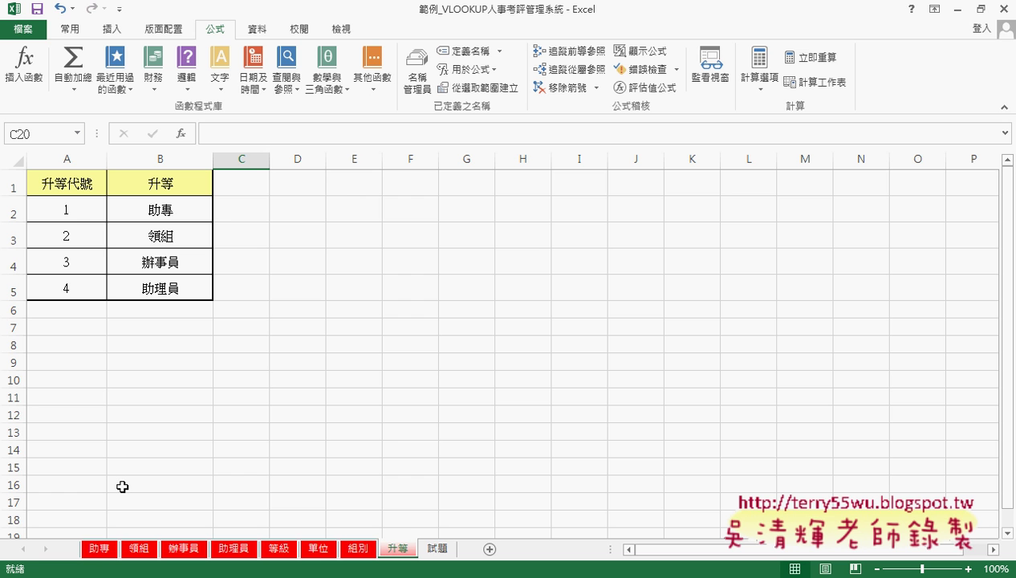
click(78, 211)
click(93, 236)
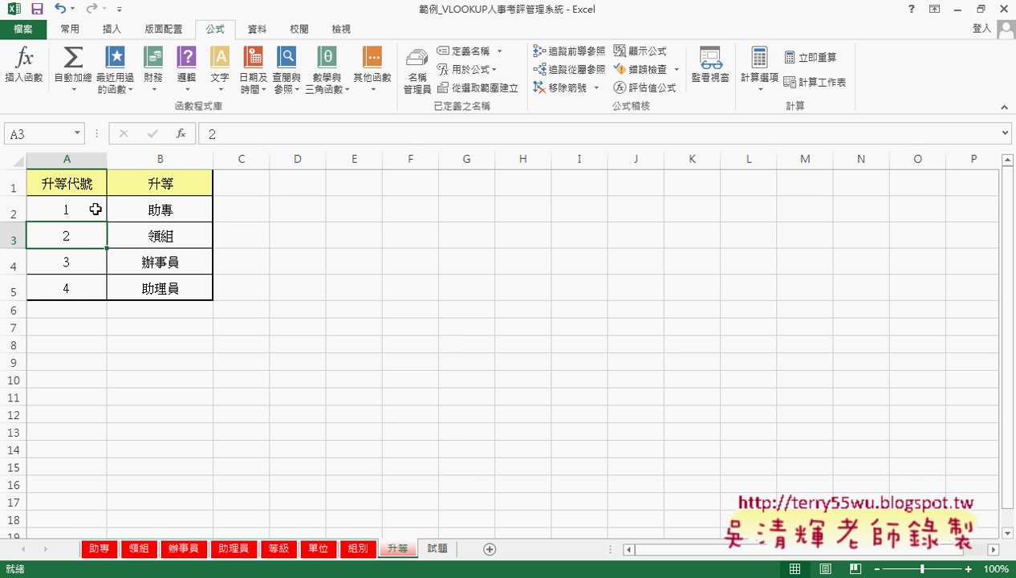
click(94, 211)
click(100, 549)
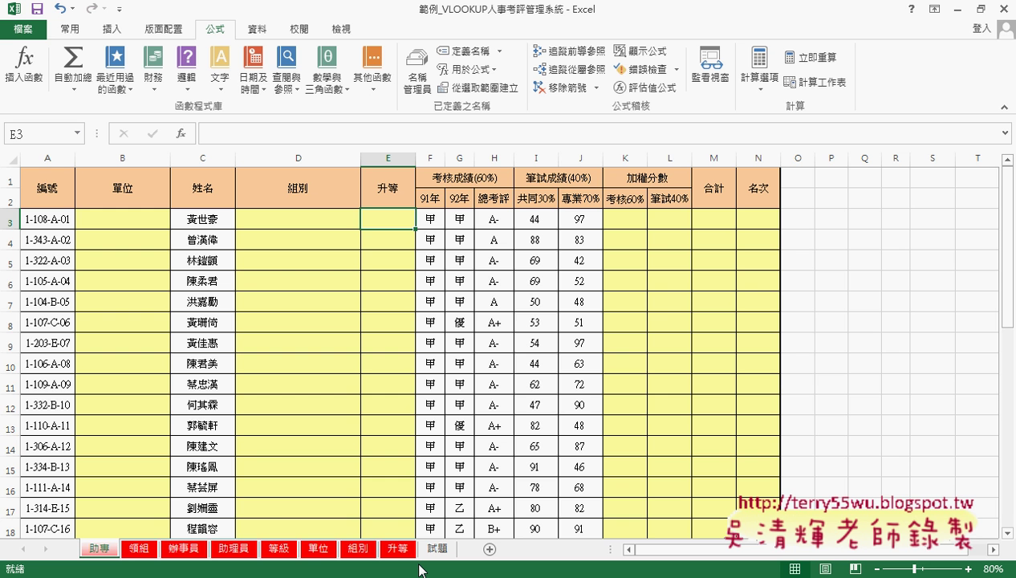
click(437, 548)
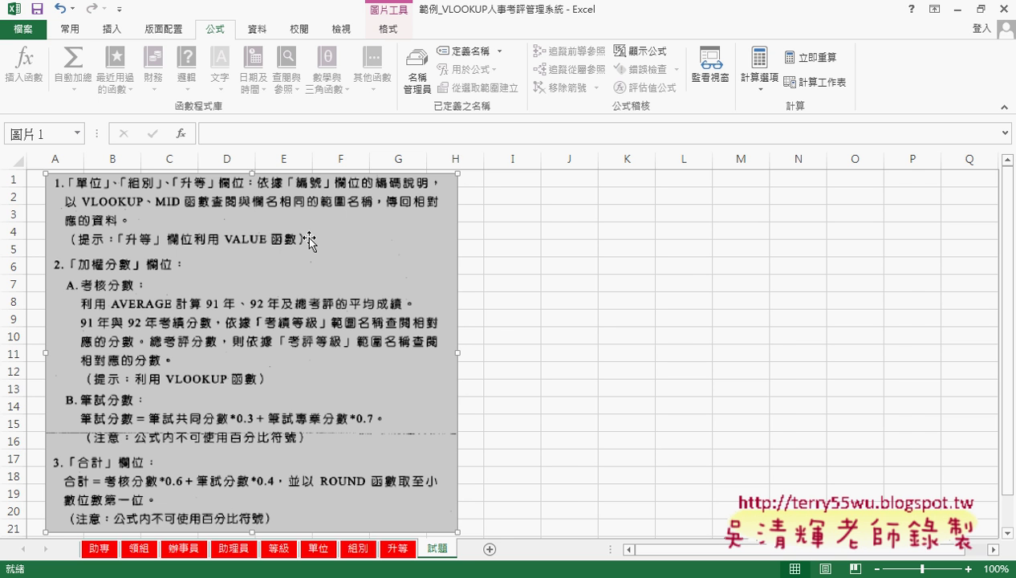
click(100, 548)
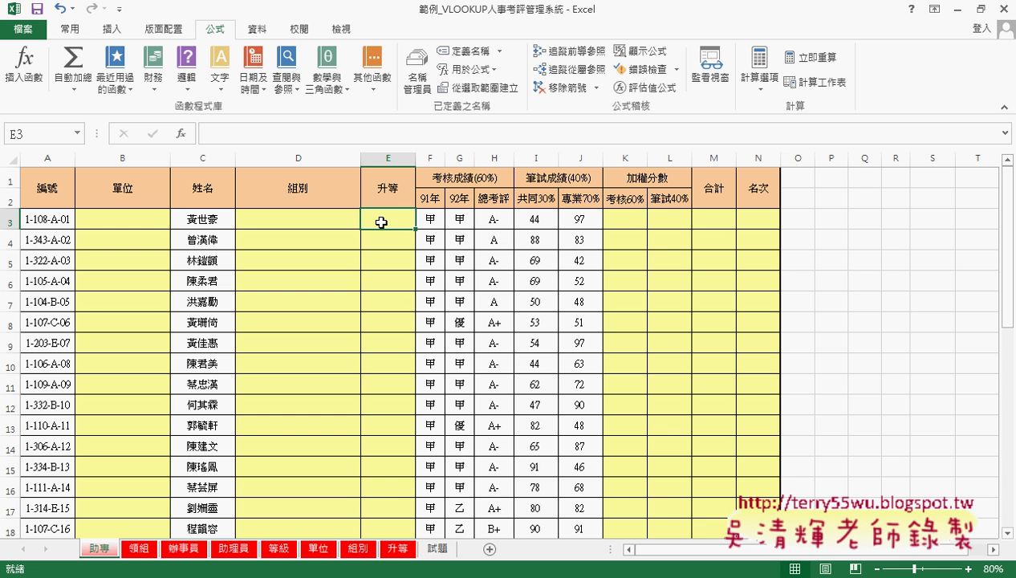
click(623, 221)
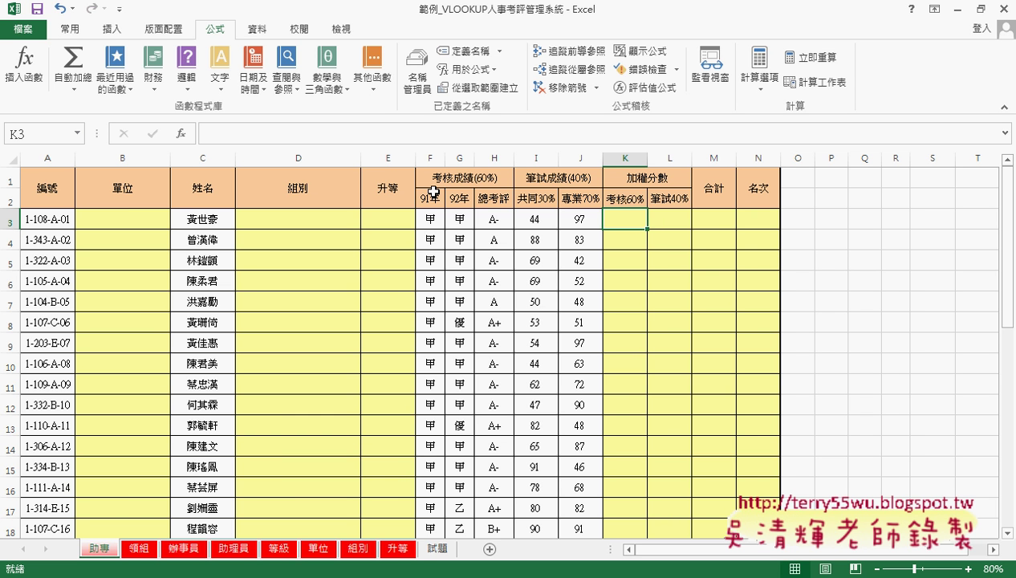
drag(434, 192, 496, 196)
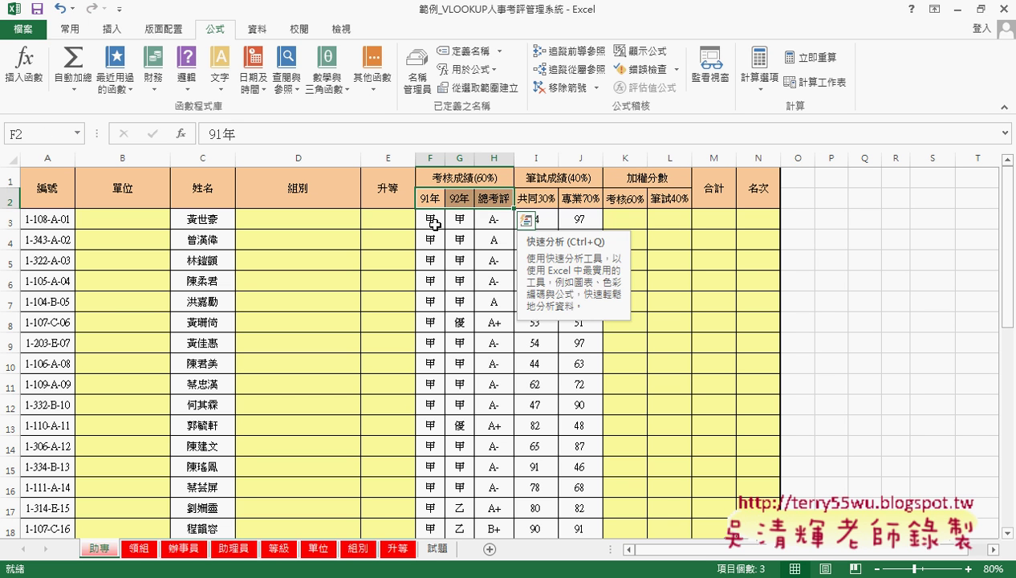
drag(433, 221, 494, 219)
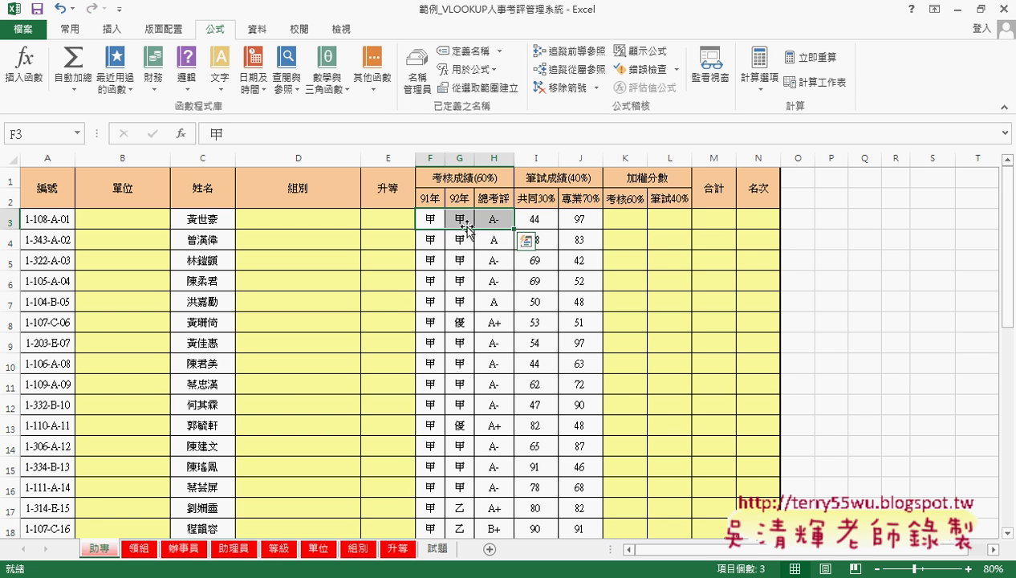
click(283, 549)
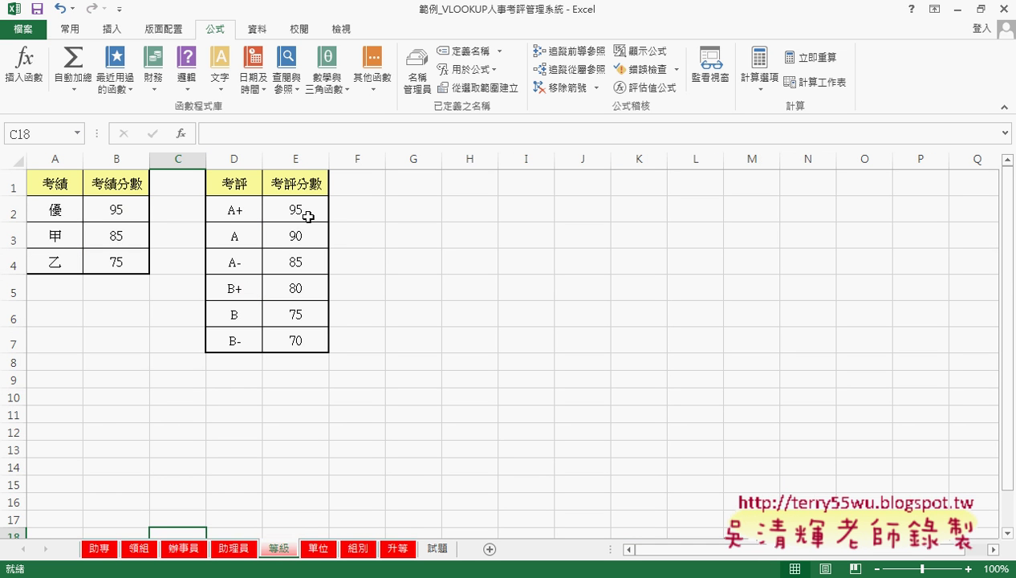
click(107, 208)
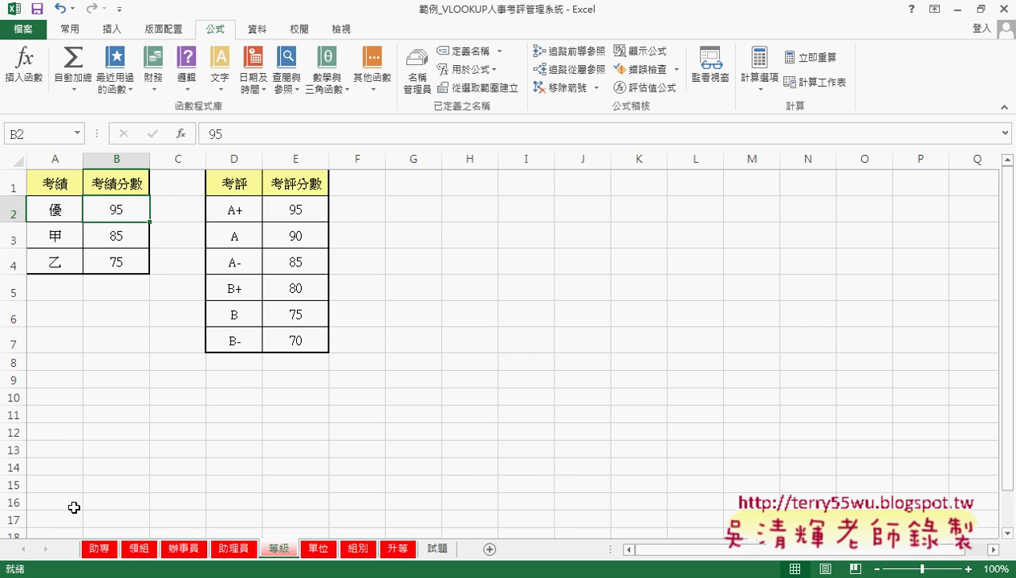
click(103, 550)
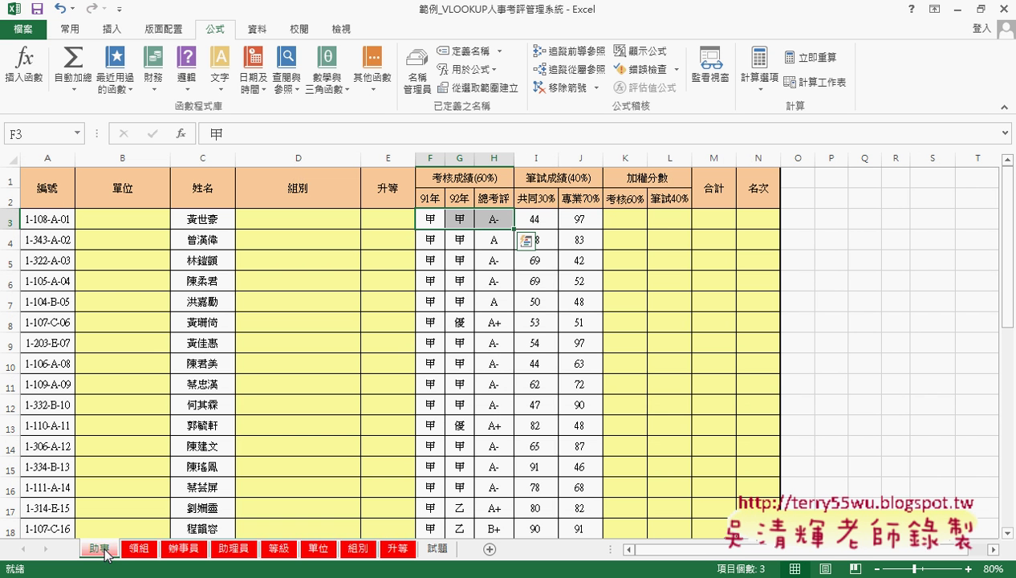
click(625, 225)
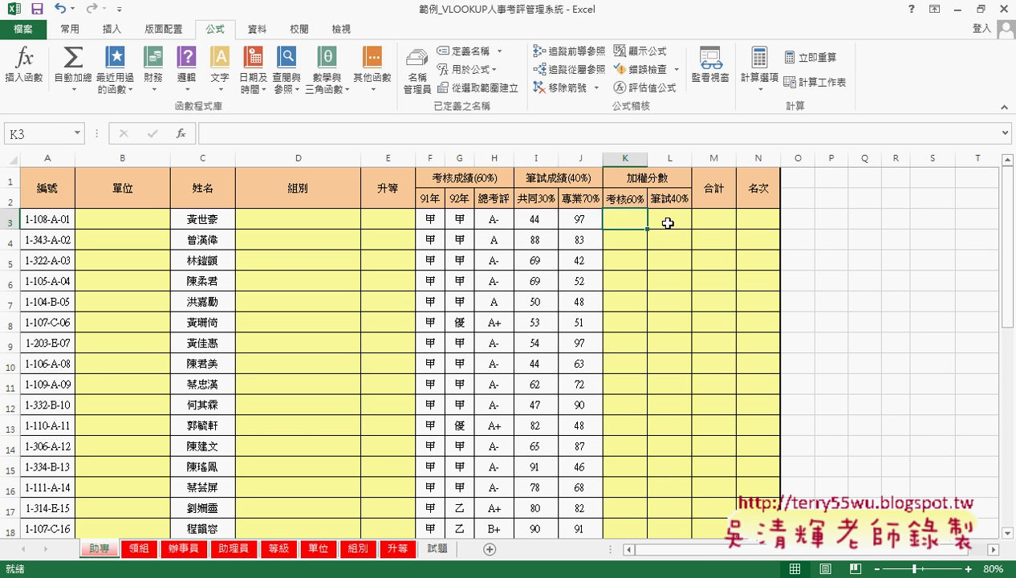
click(535, 226)
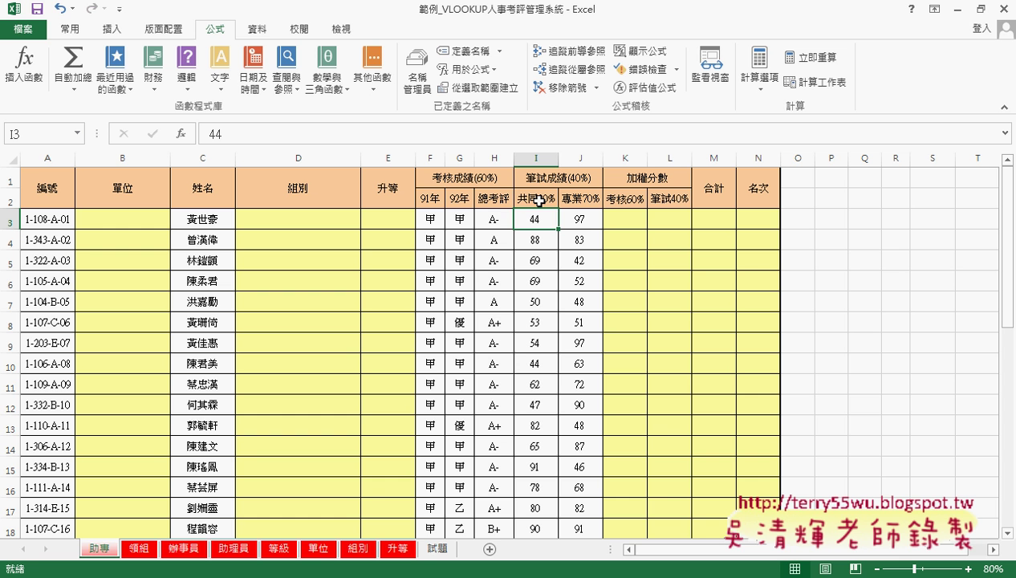
click(573, 220)
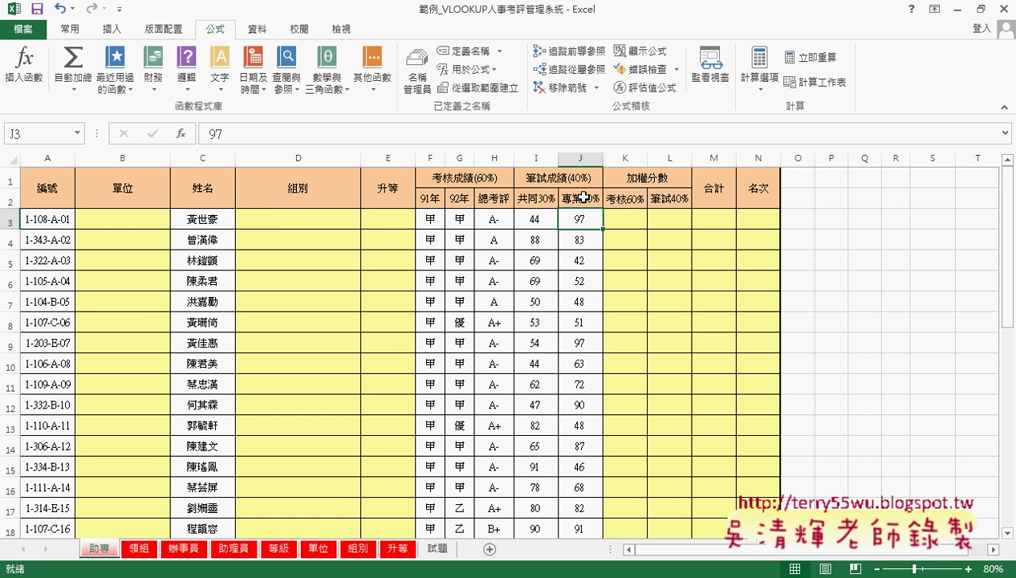
click(677, 216)
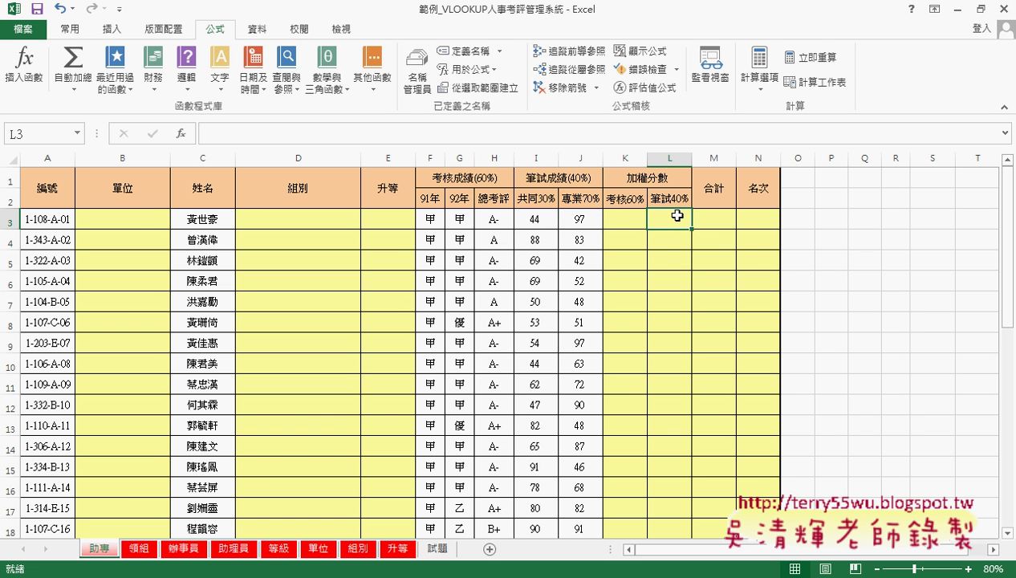
drag(677, 215, 616, 218)
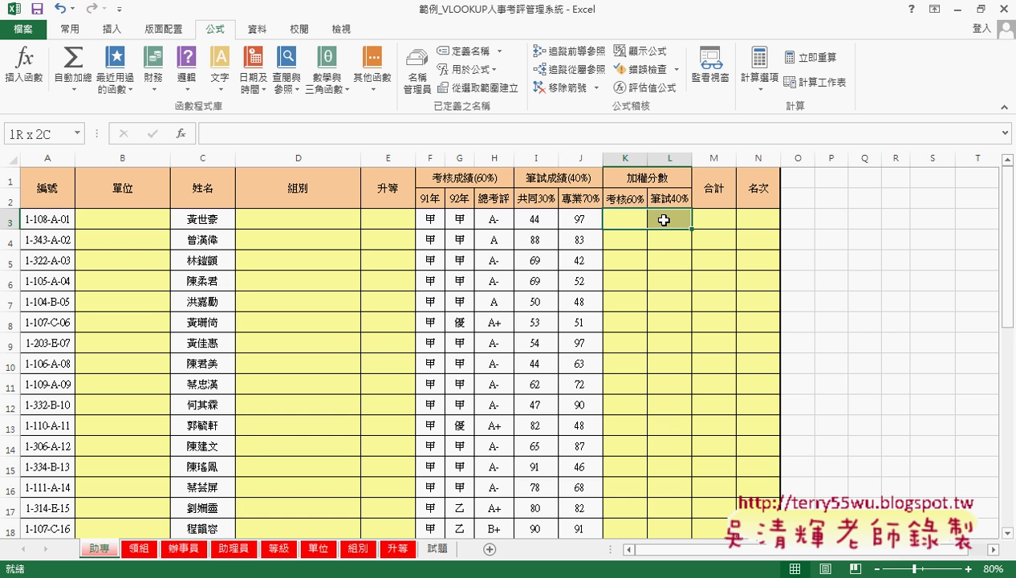
click(716, 220)
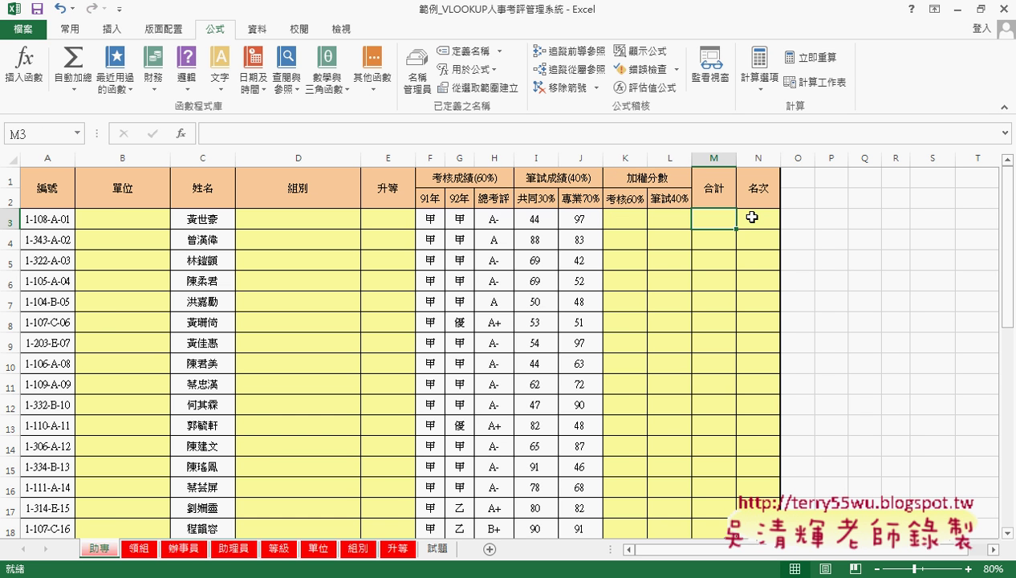
click(752, 217)
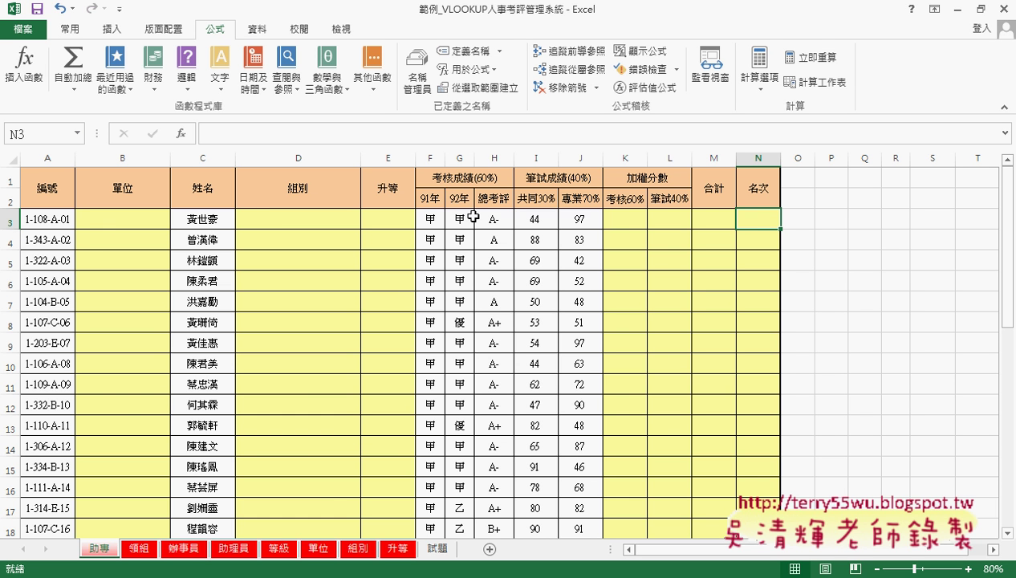
click(138, 548)
click(178, 550)
click(241, 549)
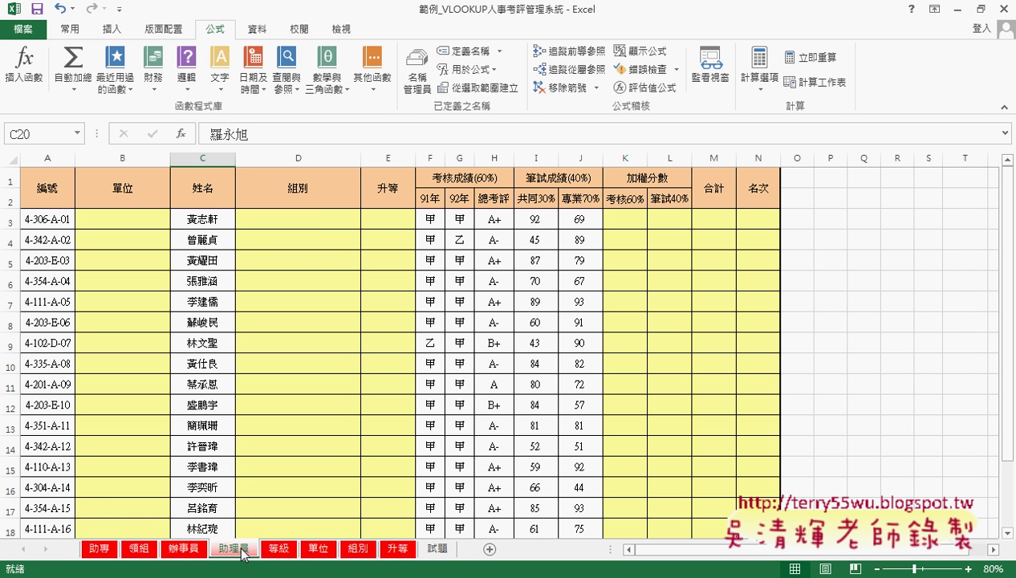
click(103, 549)
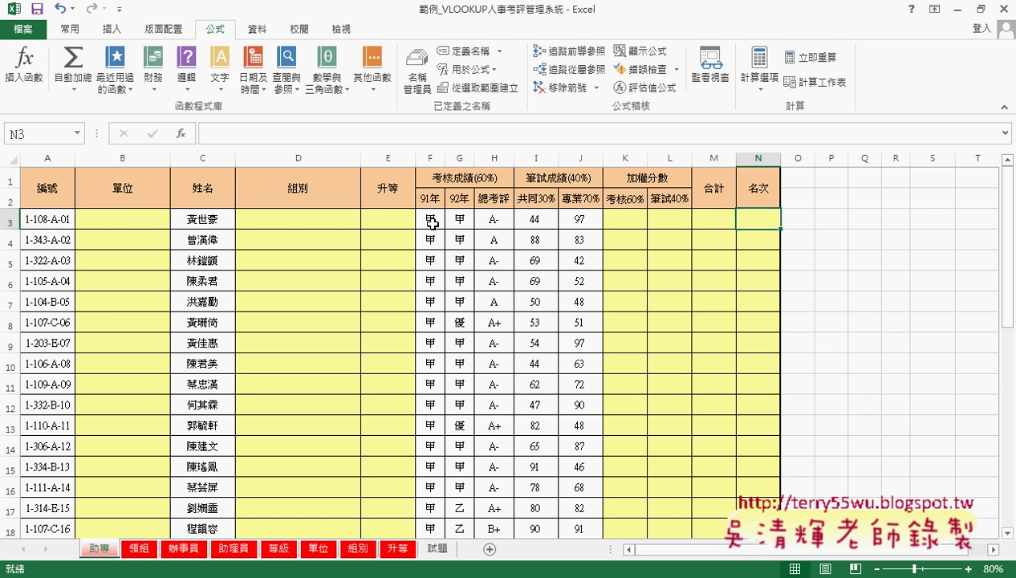
drag(430, 222, 491, 223)
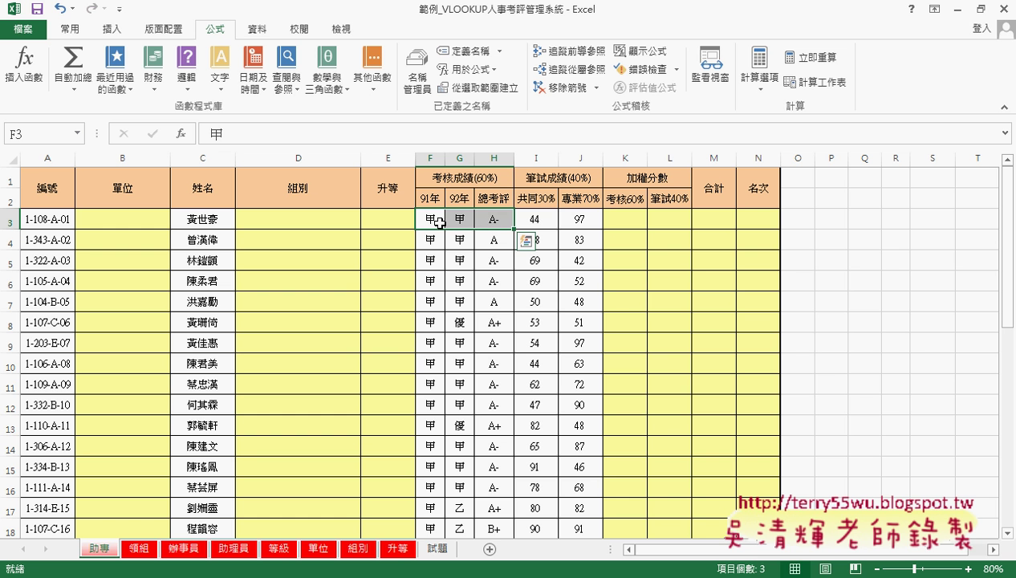